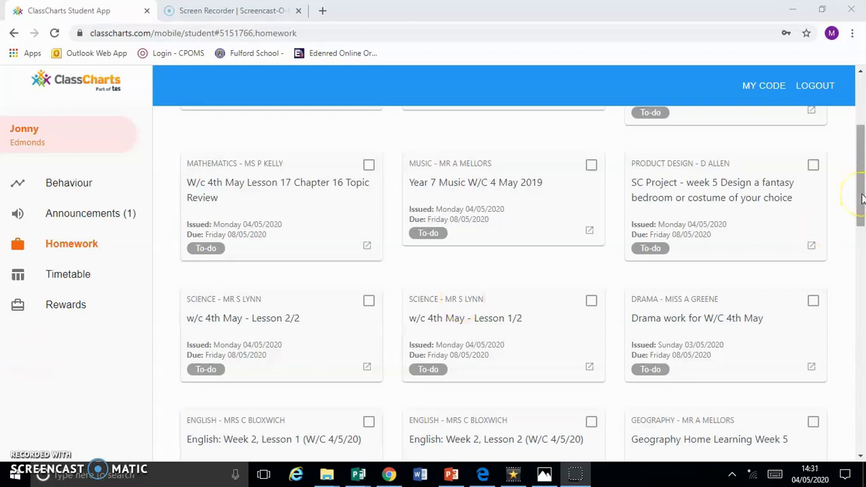
Filter the homework list to the last 90 days
left_click_drag(861, 198, 862, 121)
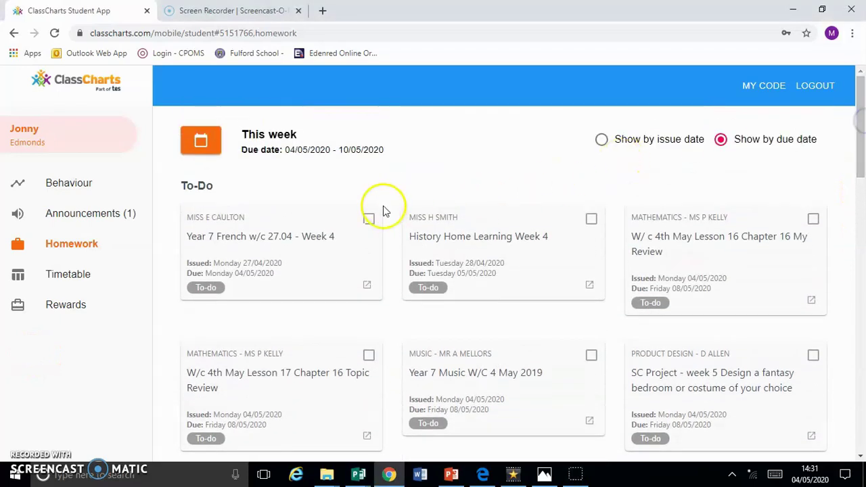
left_click(261, 142)
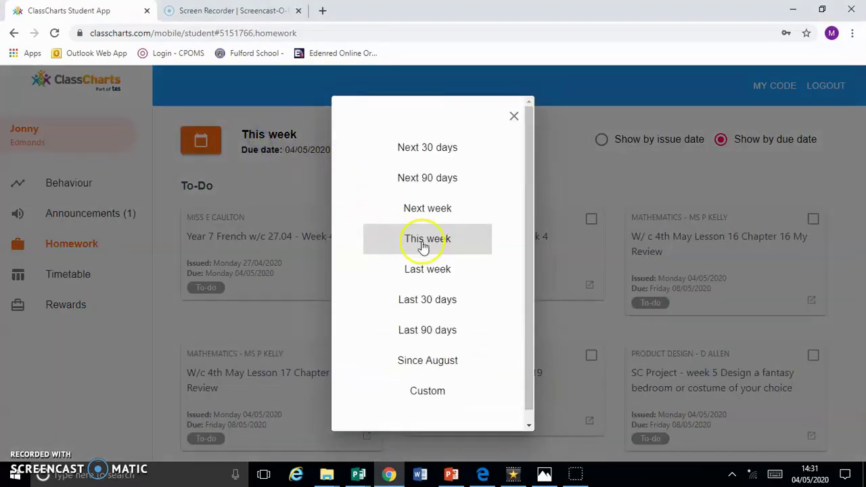
left_click(429, 392)
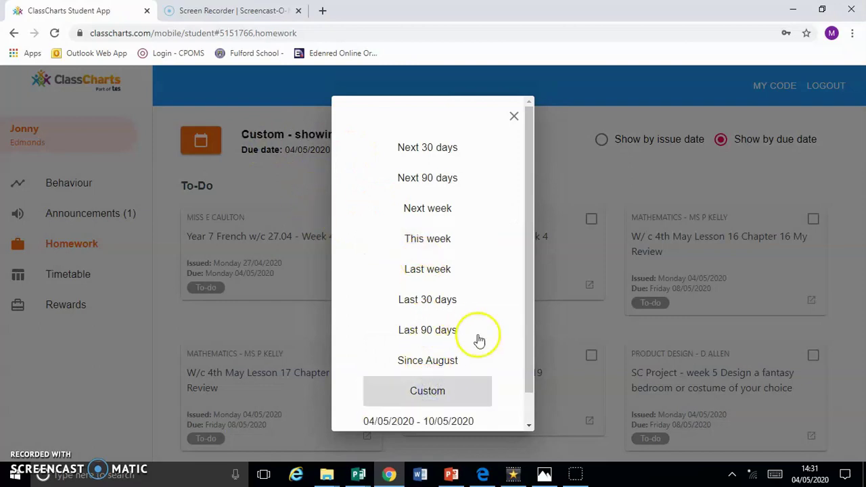
left_click(429, 330)
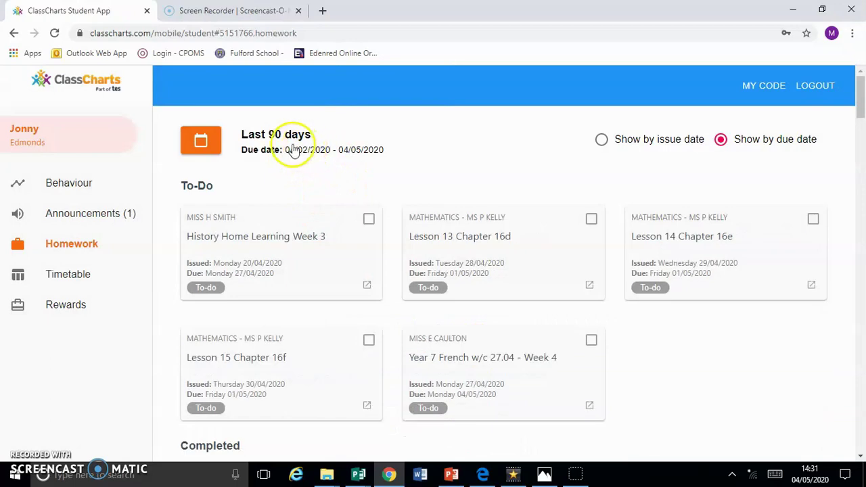
Set the homework list's date range back to This week
left_click(304, 138)
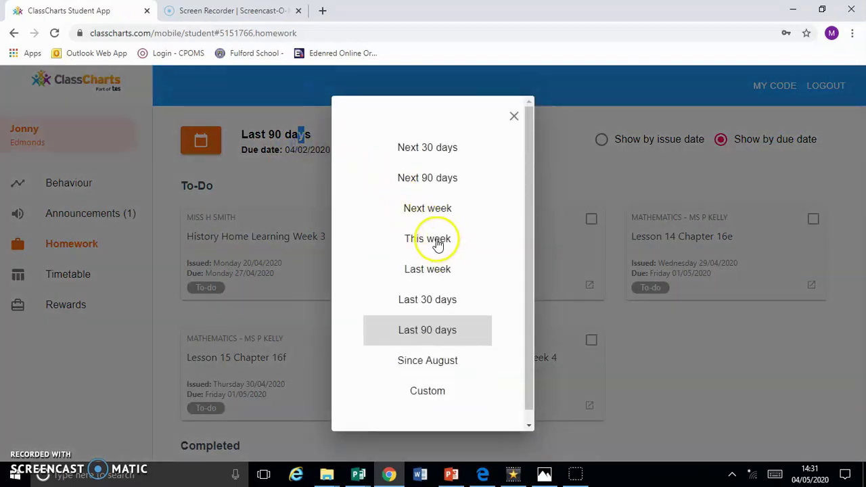
left_click(272, 135)
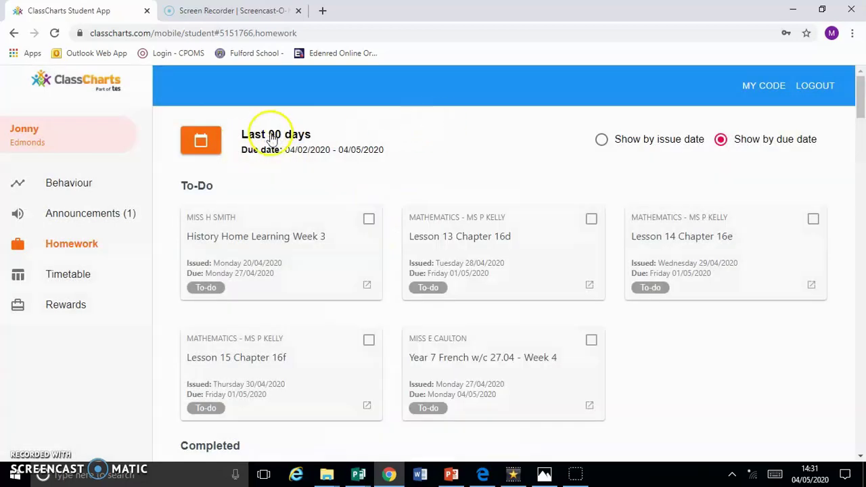
left_click(264, 135)
left_click(429, 242)
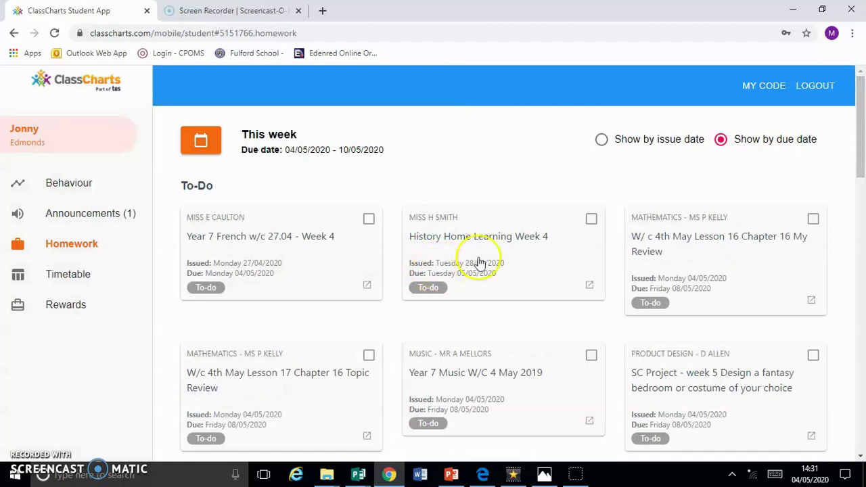
Show this week's homework by issue date and look through the to-do tasks
left_click(623, 142)
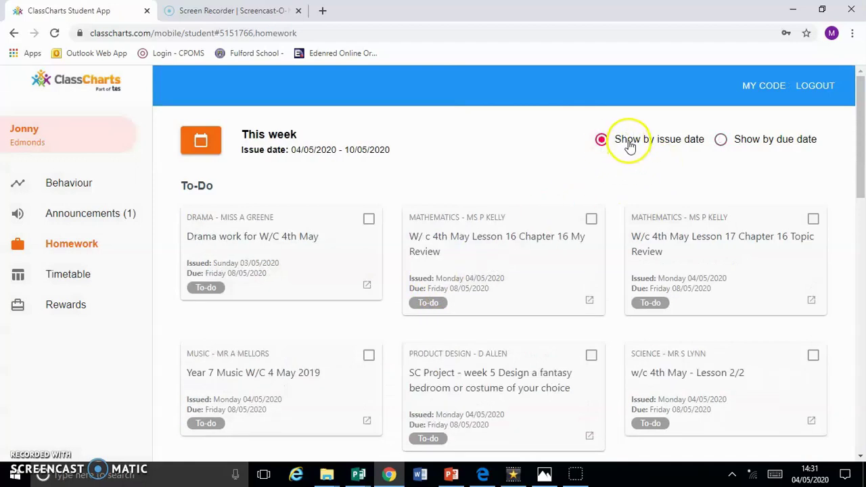
scroll(358, 170, "down", 3)
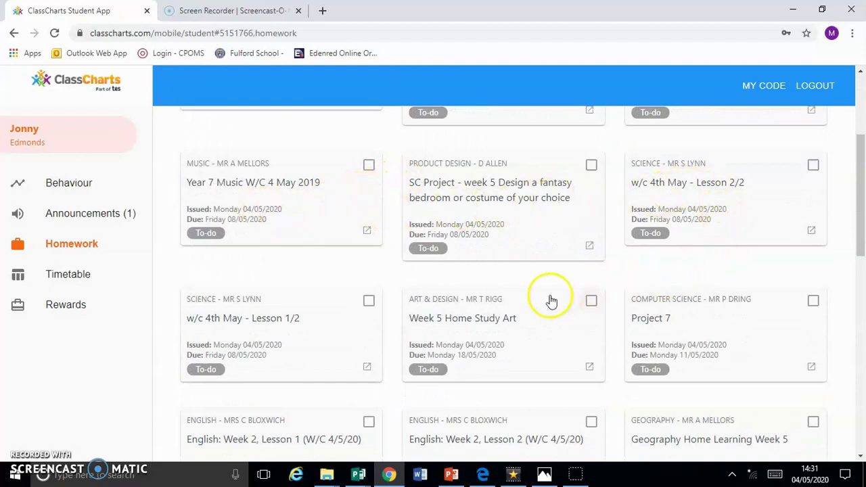
scroll(462, 277, "up", 1)
scroll(462, 277, "up", 1)
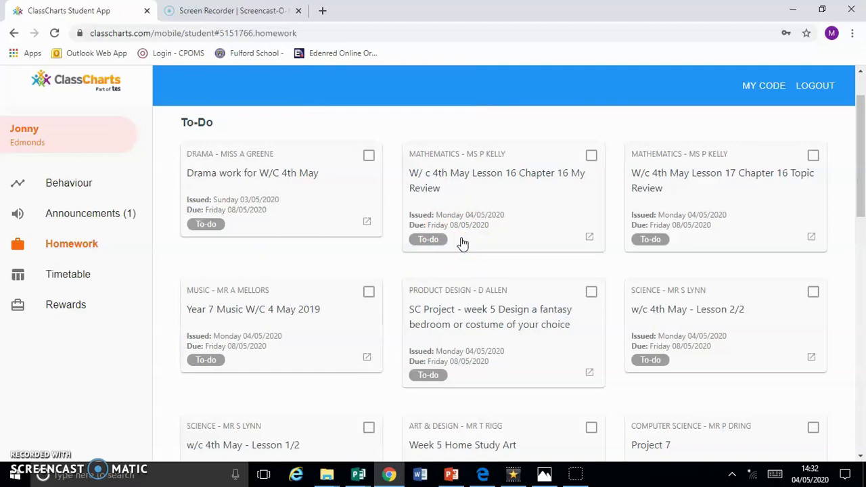
scroll(460, 246, "up", 1)
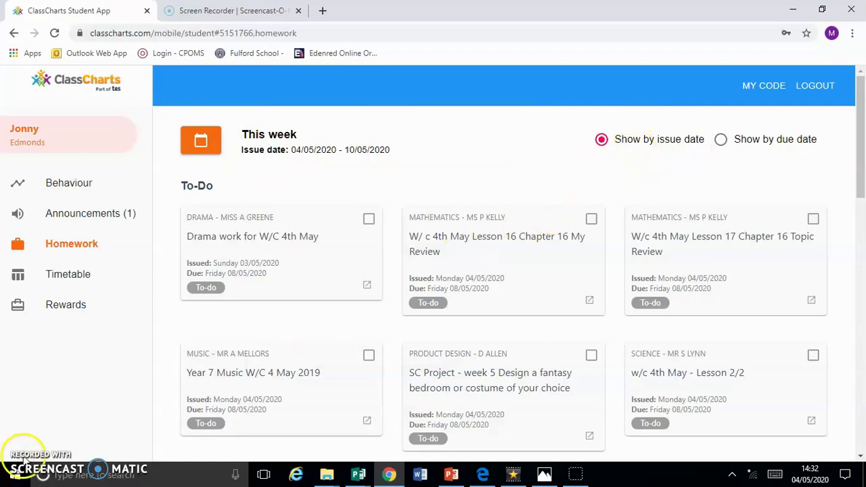
Open the "Year 7 Music W/C 4 May 2019" homework and review its instructions, attachments and upload options
scroll(23, 365, "down", 3)
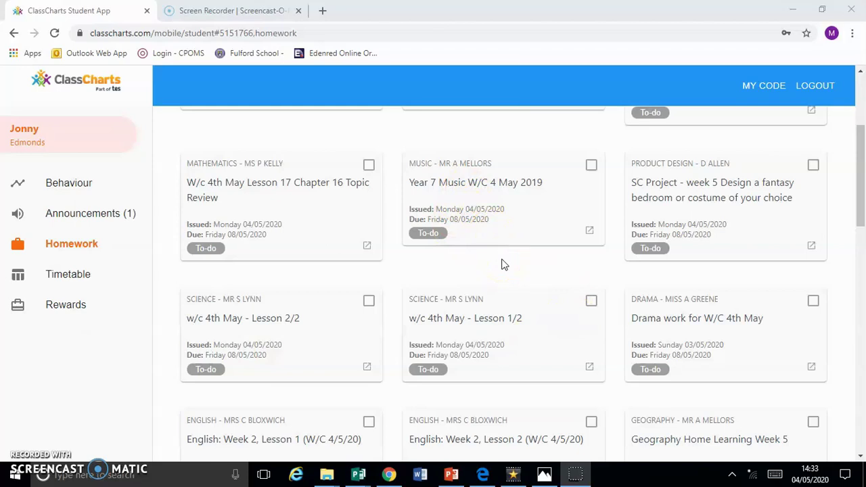
left_click(485, 181)
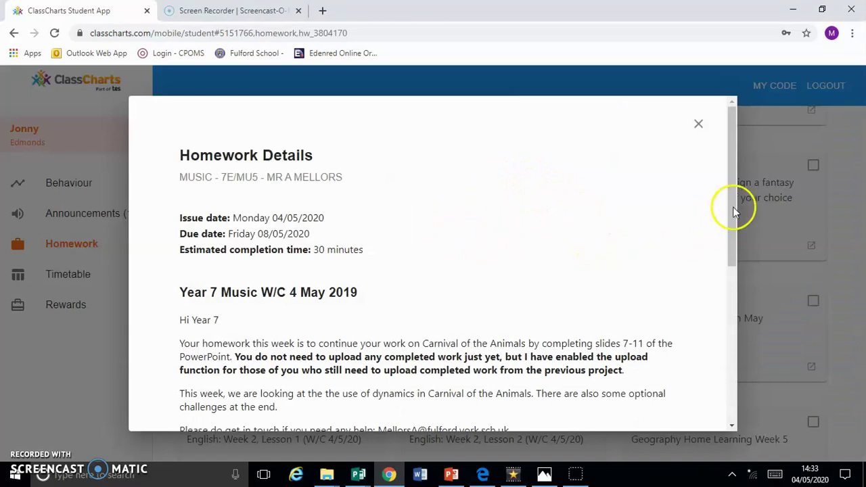
left_click_drag(733, 208, 725, 329)
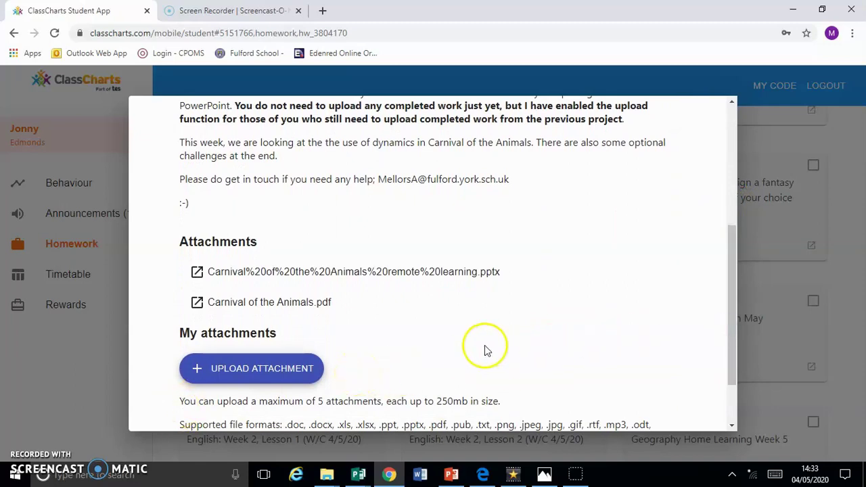
scroll(486, 350, "down", 1)
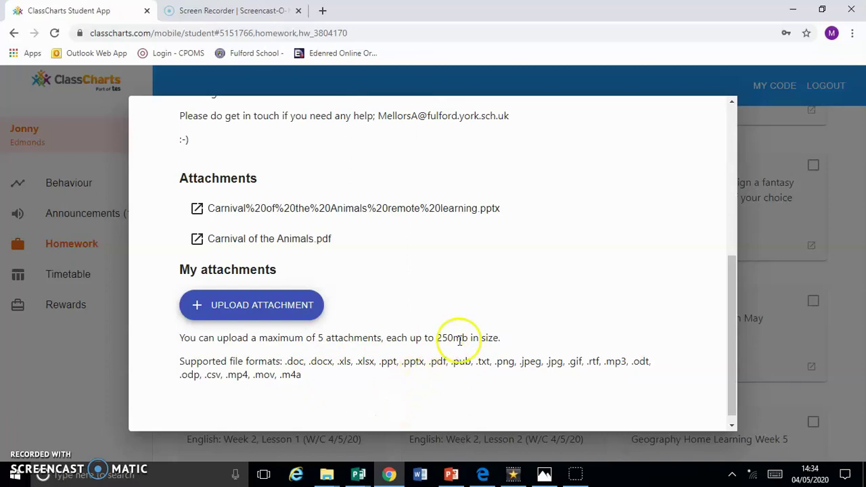
scroll(456, 348, "up", 3)
scroll(429, 318, "up", 2)
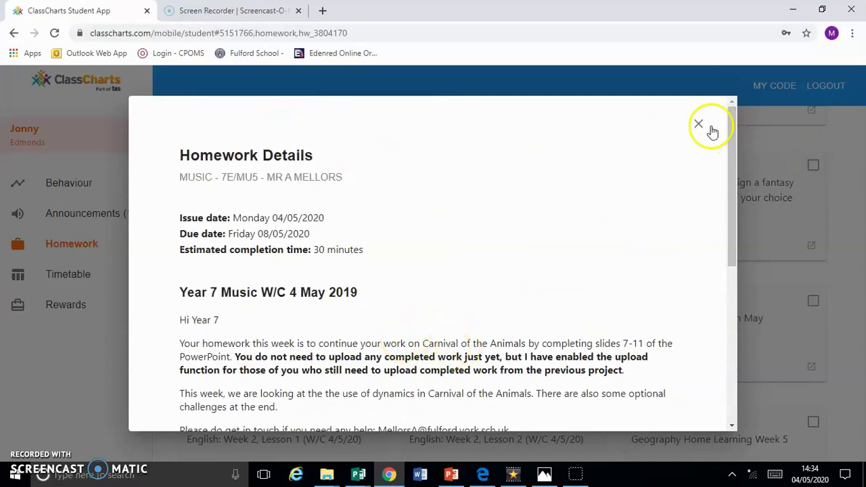
Leave the homework details and read through the school's announcements
left_click(2, 439)
left_click(87, 228)
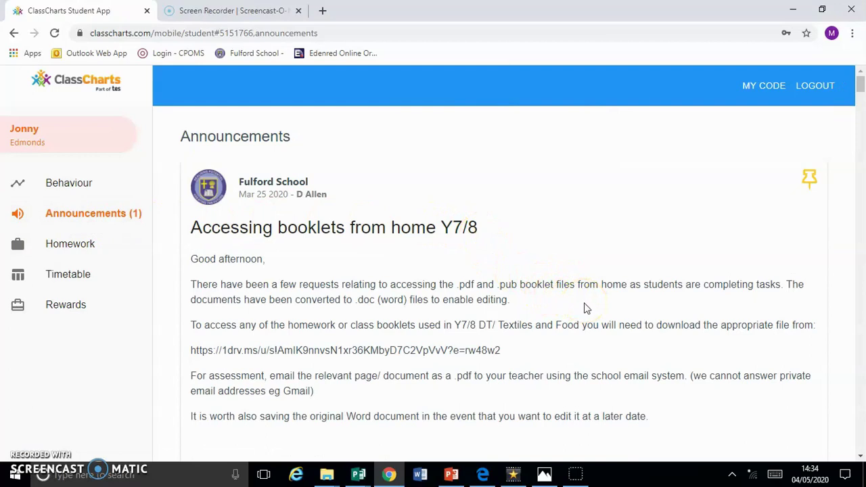
left_click(504, 296)
scroll(643, 186, "down", 5)
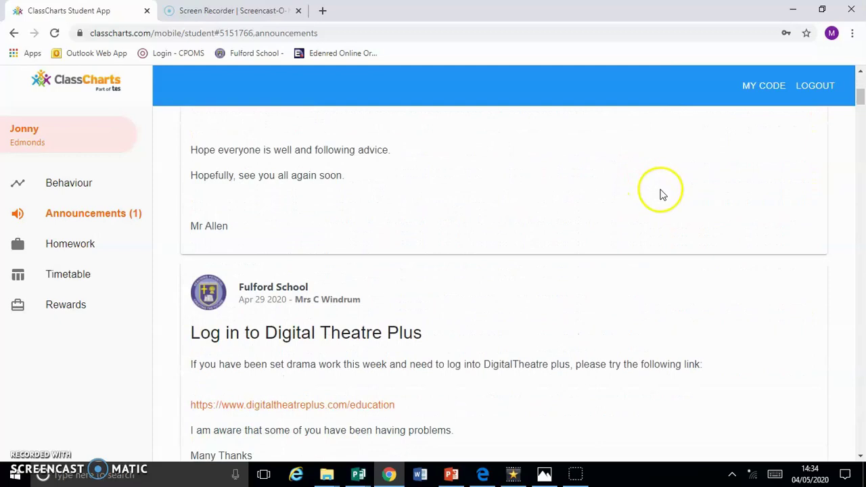
scroll(659, 193, "down", 2)
scroll(662, 195, "down", 1)
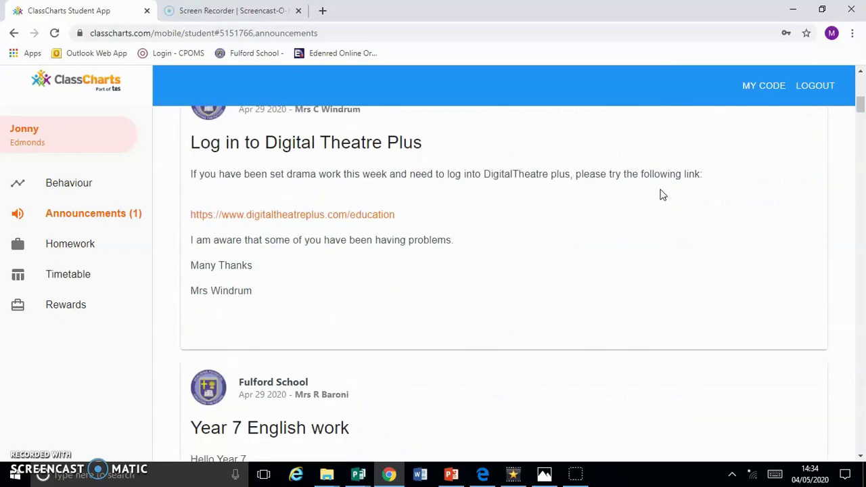
scroll(663, 195, "down", 4)
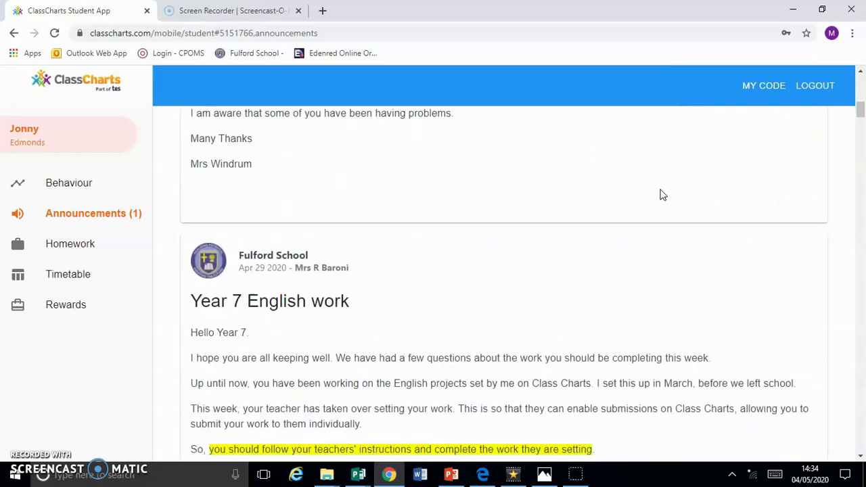
scroll(662, 195, "down", 2)
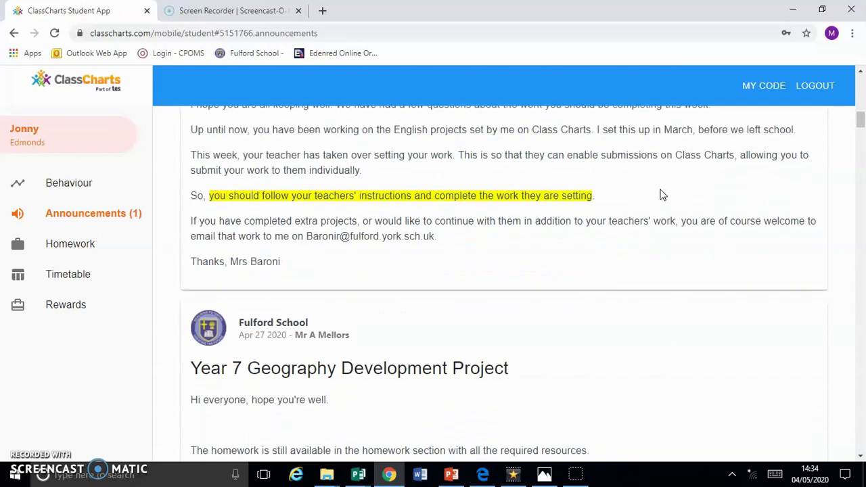
scroll(663, 195, "up", 10)
scroll(662, 194, "up", 4)
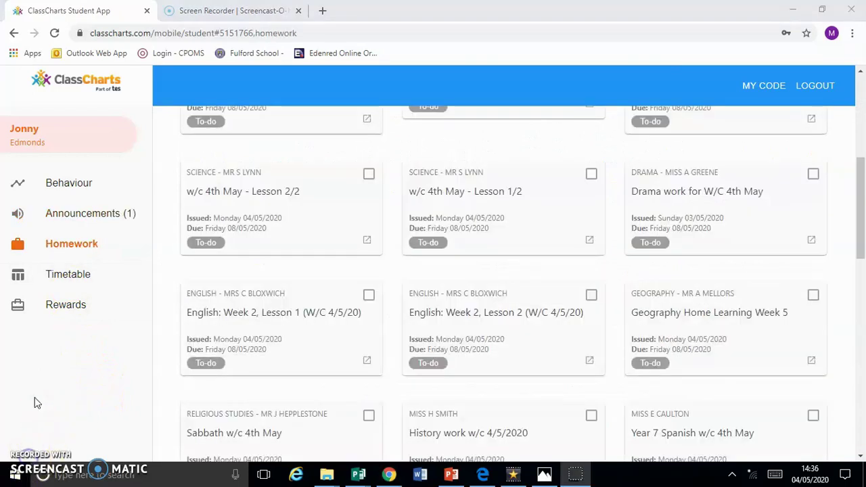
Examine the homework cards in the To-Do and Completed sections, including their completion checkboxes
left_click(59, 381)
left_click(605, 169)
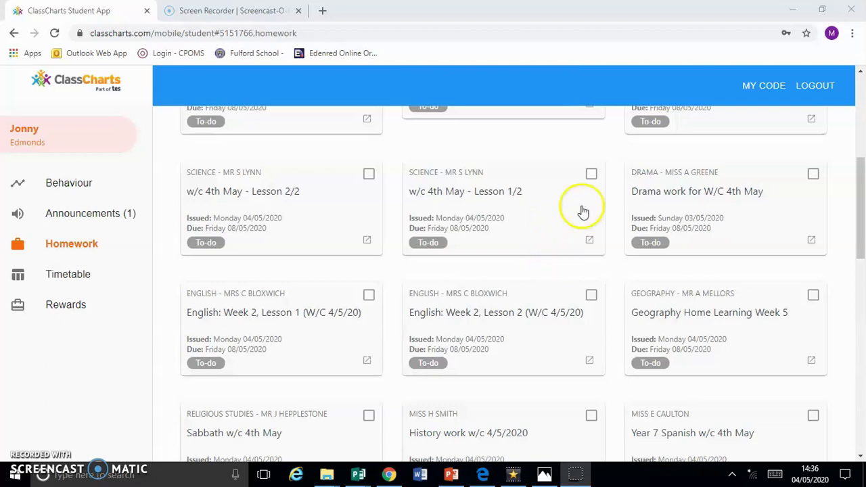
scroll(541, 215, "down", 6)
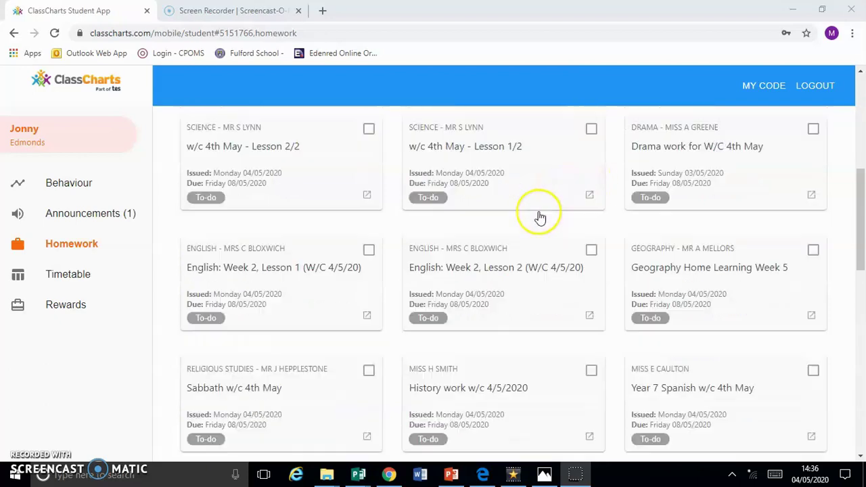
scroll(555, 263, "down", 1)
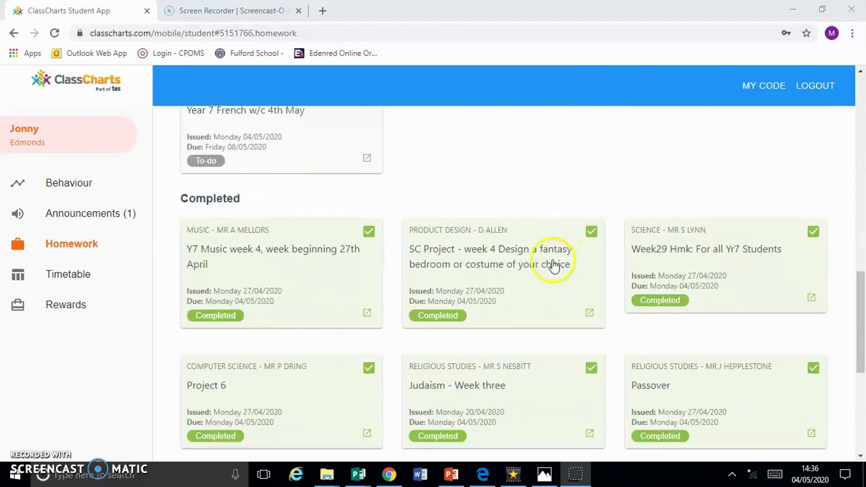
scroll(762, 204, "down", 2)
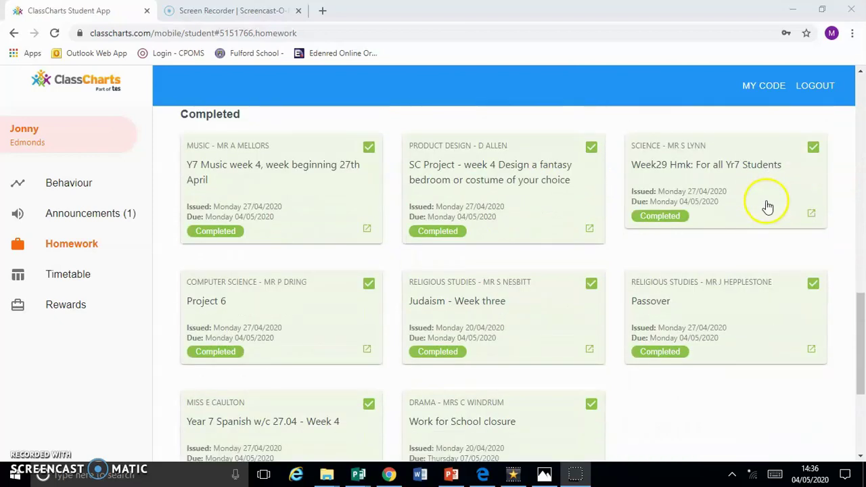
scroll(771, 373, "up", 2)
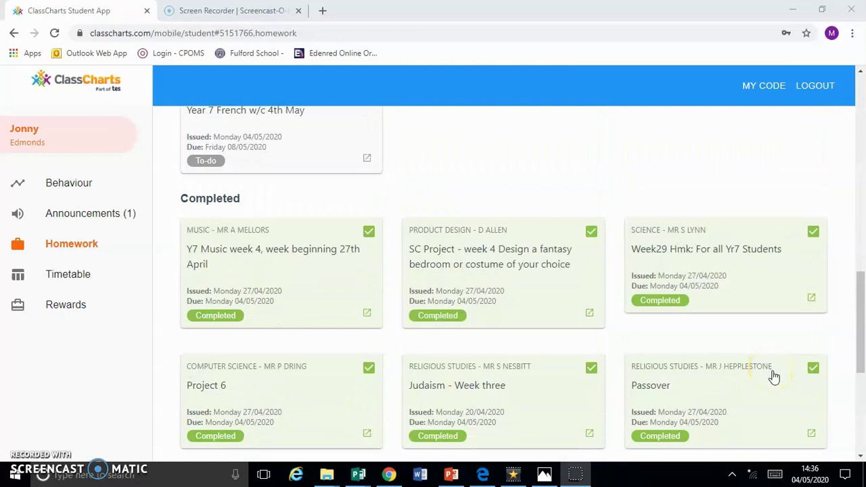
scroll(774, 376, "down", 1)
scroll(774, 376, "down", 2)
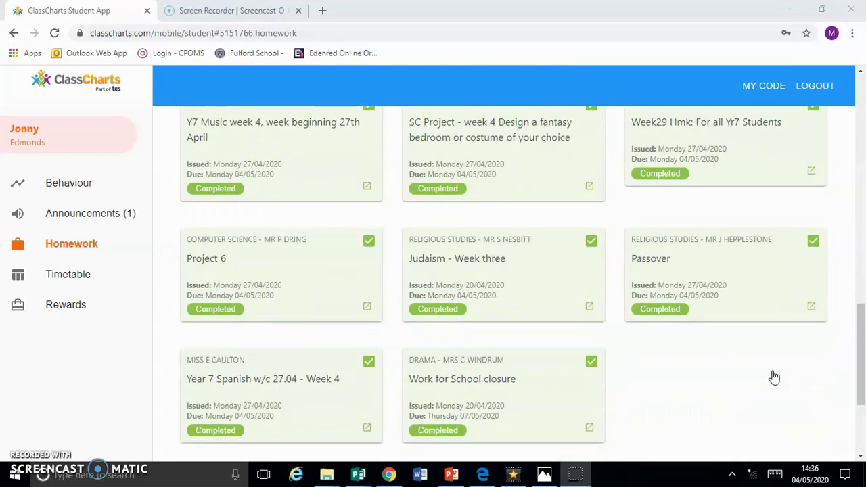
scroll(774, 377, "up", 7)
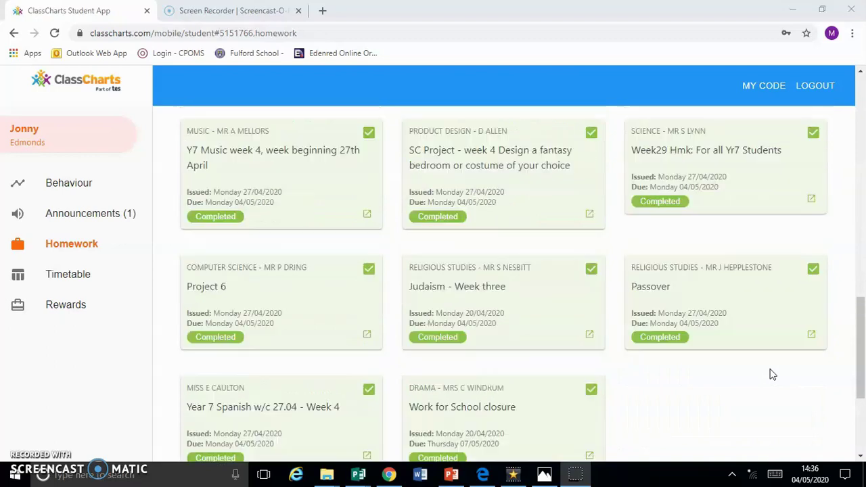
scroll(772, 374, "up", 2)
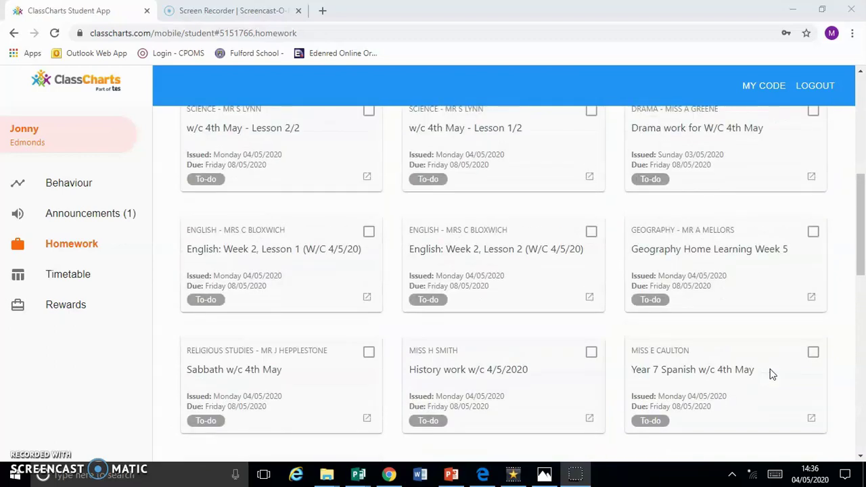
left_click(758, 366)
scroll(757, 367, "down", 5)
left_click(628, 364)
left_click(681, 386)
scroll(680, 386, "up", 4)
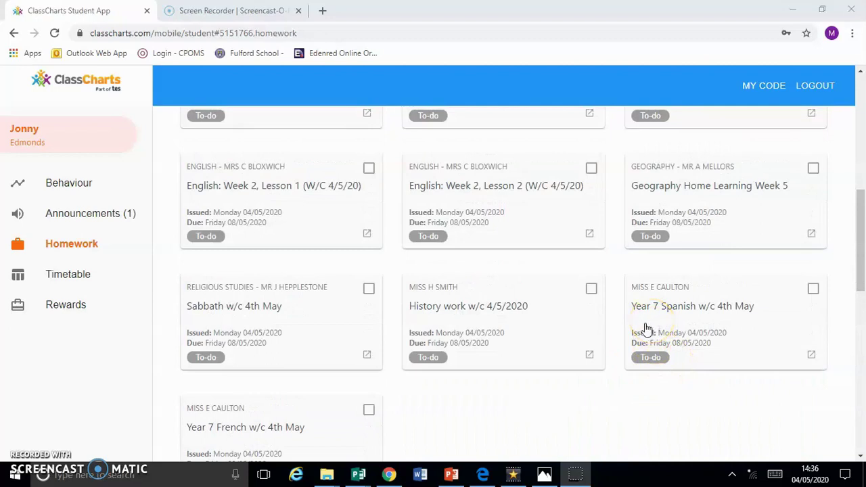
left_click(591, 307)
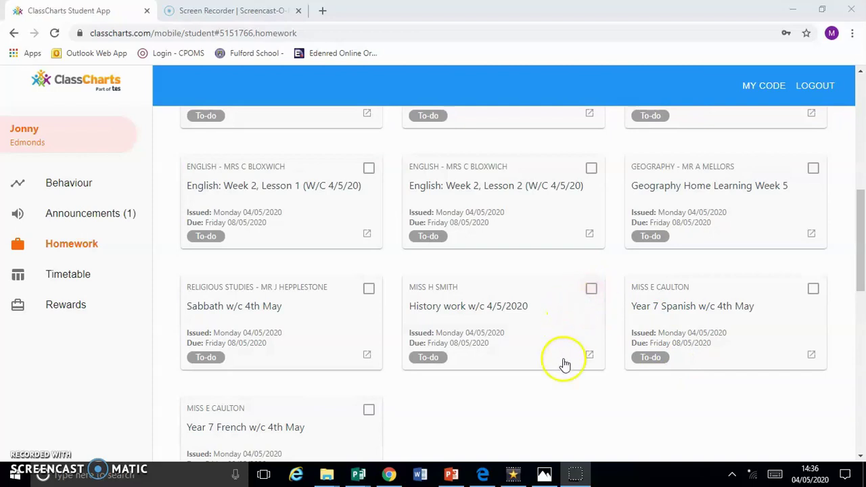
scroll(564, 366, "down", 4)
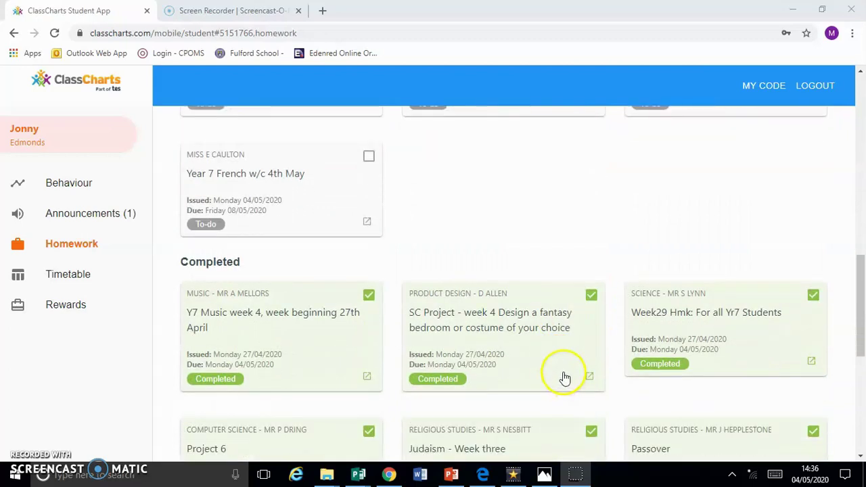
scroll(565, 377, "up", 3)
scroll(566, 377, "up", 2)
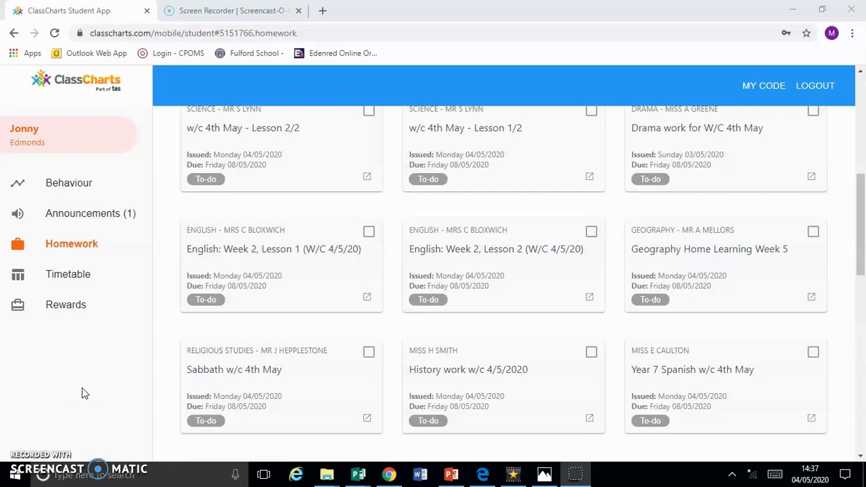
left_click(25, 454)
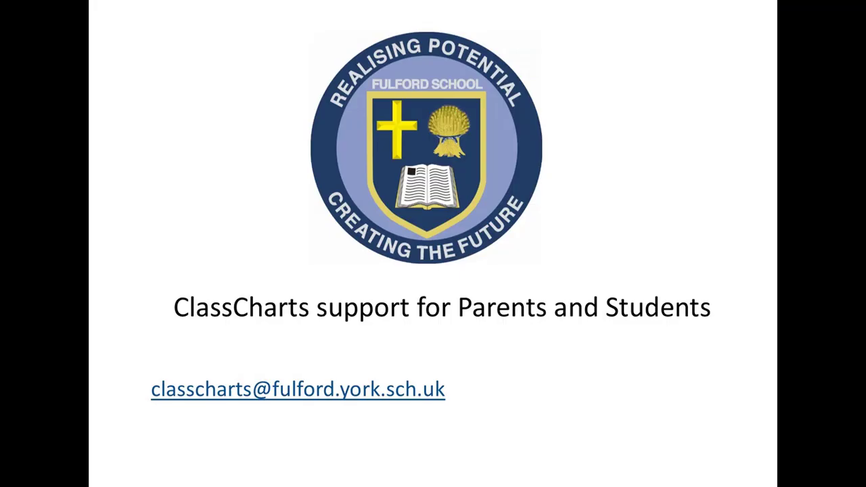